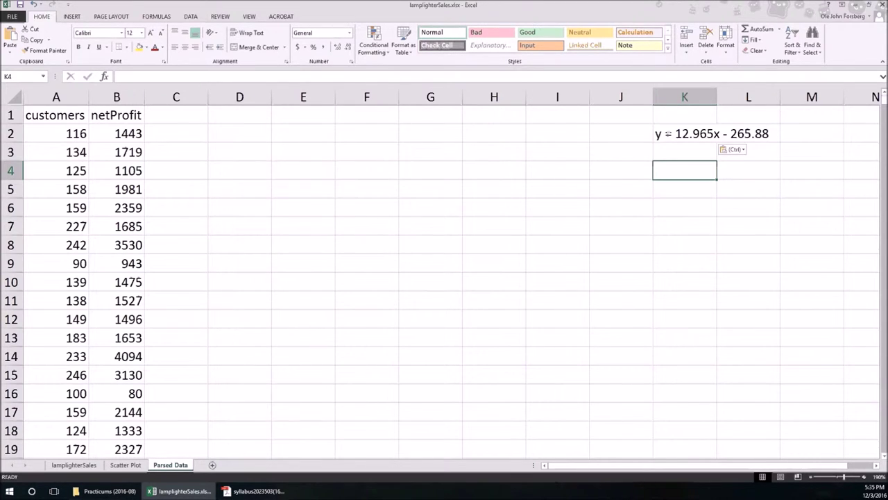
- Enter the label 'x =' in K4 with the value 102 in L4
{"action": "type", "text": "x ="}
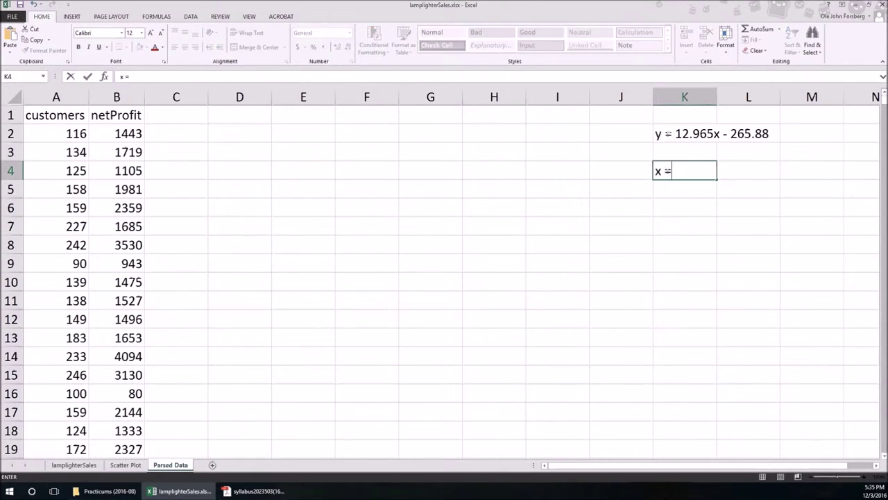
{"action": "key", "text": "Tab"}
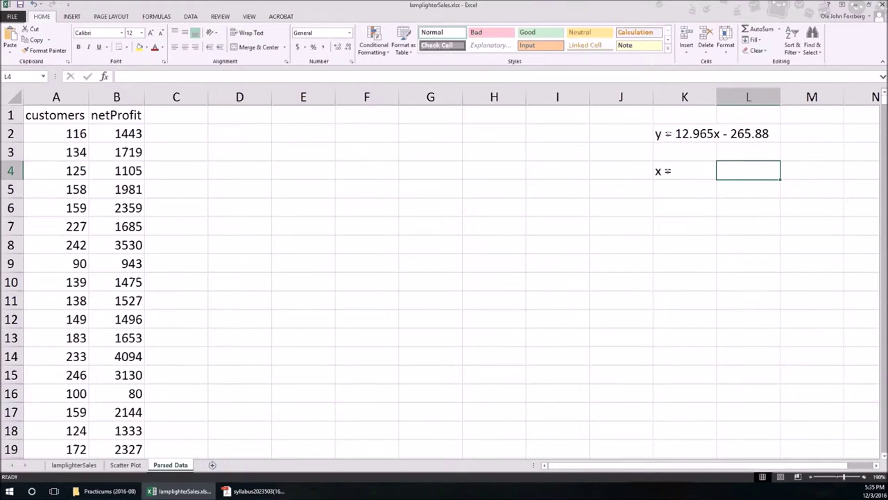
{"action": "type", "text": "102"}
{"action": "key", "text": "Return"}
- Add a 'y-hat =' label in K5 and the formula =12.965*L4-265.88 in L5
{"action": "type", "text": "y-hat ="}
{"action": "key", "text": "Tab"}
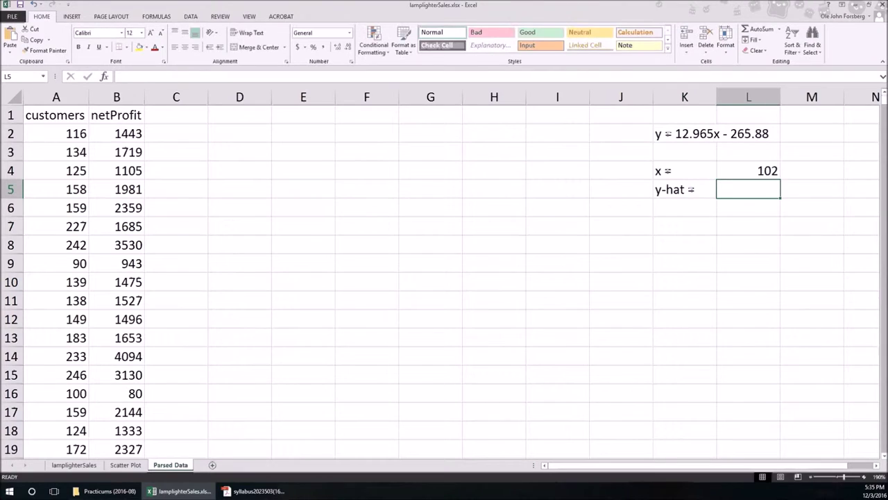
{"action": "type", "text": "=12.965*"}
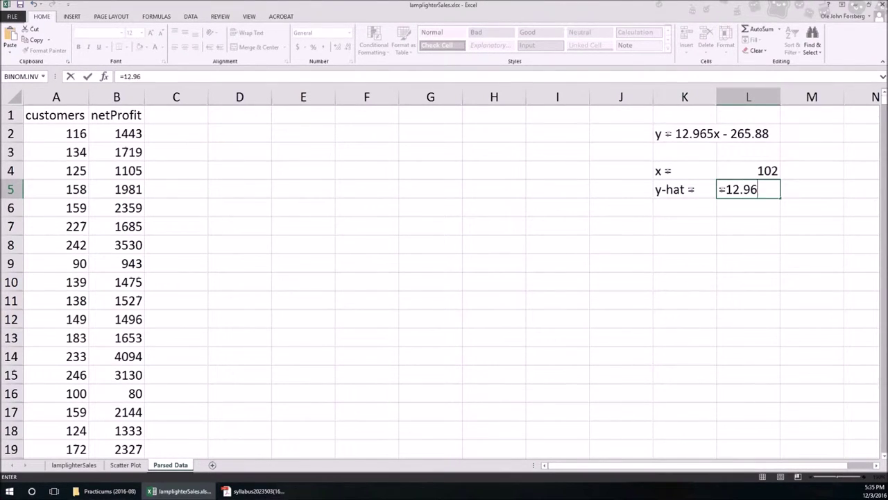
{"action": "left_click", "coordinate": [753, 175]}
{"action": "type", "text": "-2650"}
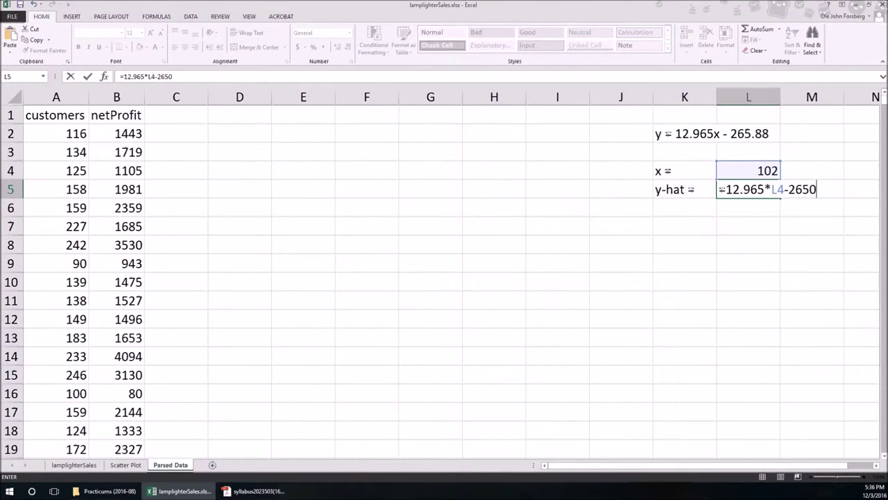
{"action": "key", "text": "BackSpace"}
{"action": "type", "text": ".88"}
{"action": "key", "text": "Return"}
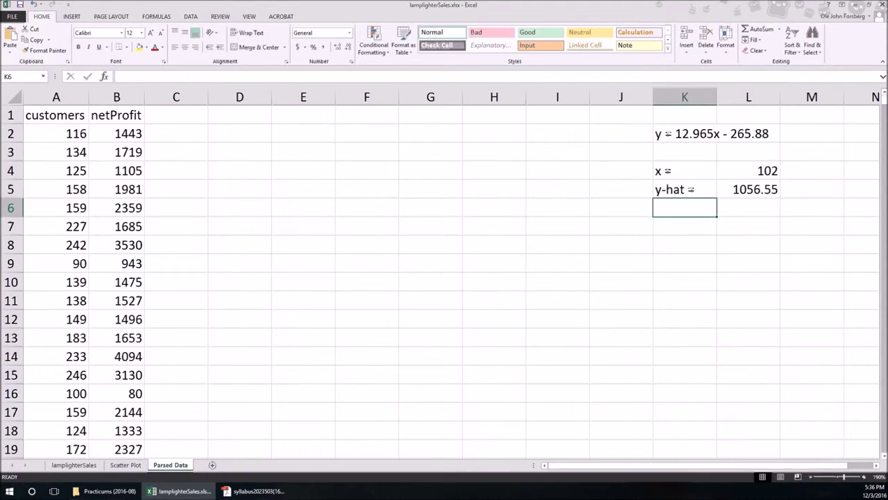
- Apply Accounting format to the y-hat result in L5 so it shows $ 1,056.55
{"action": "left_click", "coordinate": [764, 194]}
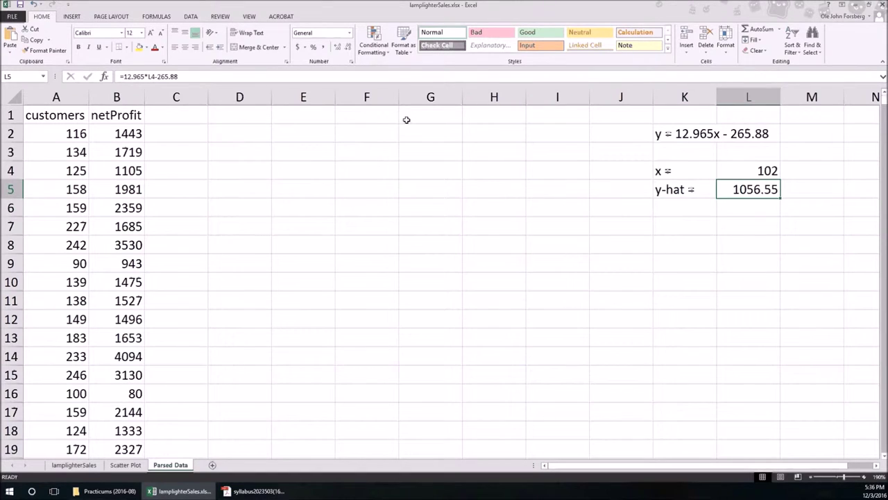
{"action": "left_click", "coordinate": [298, 47]}
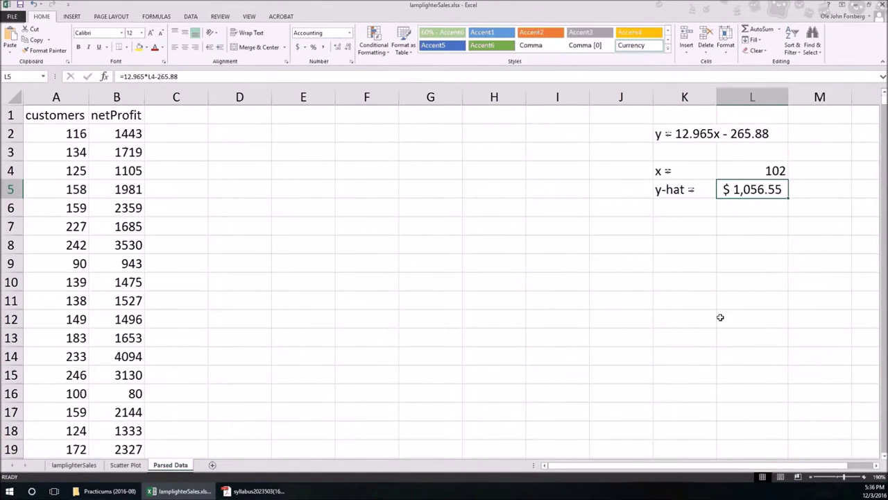
{"action": "left_click", "coordinate": [682, 240]}
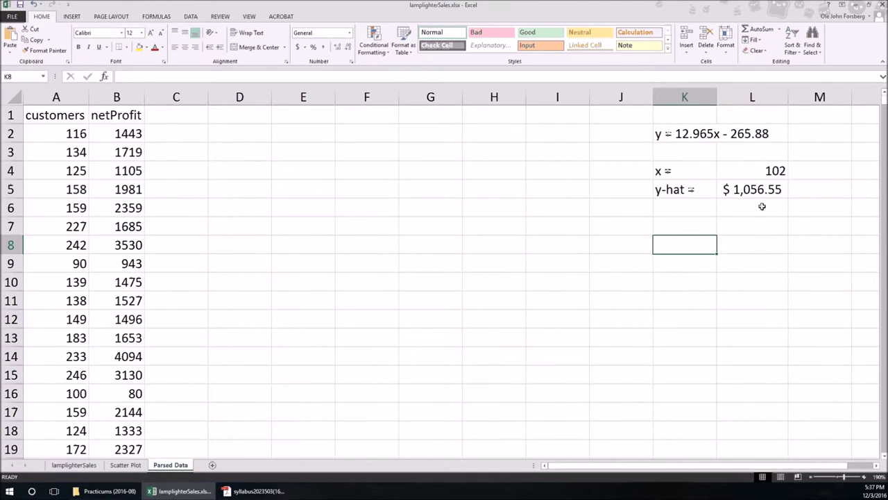
{"action": "left_click", "coordinate": [807, 188]}
{"action": "left_click", "coordinate": [758, 192]}
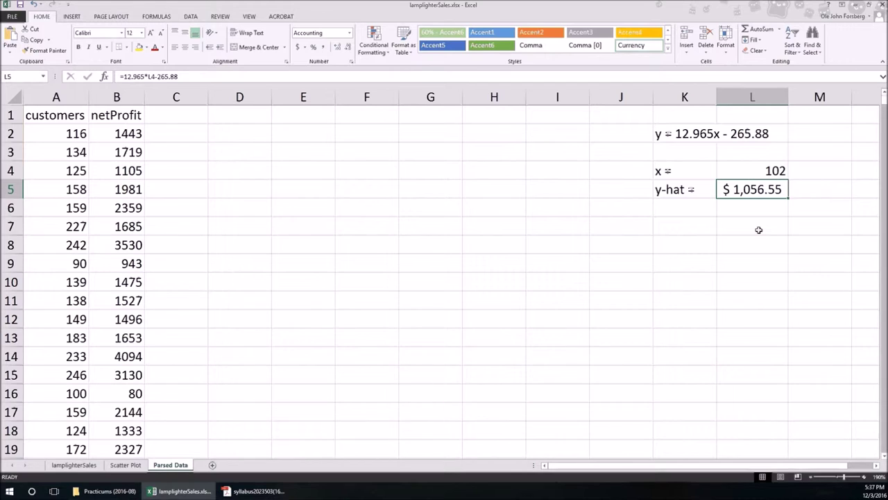
{"action": "left_click", "coordinate": [674, 230]}
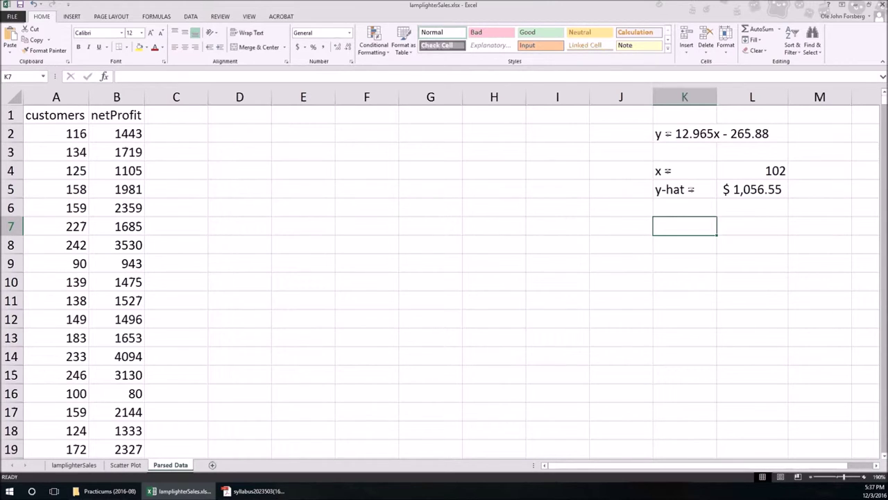
- Add the page note 'p 560' in M7 and the labels 'n =' and 'df ='
{"action": "left_click", "coordinate": [819, 226]}
{"action": "type", "text": "p"}
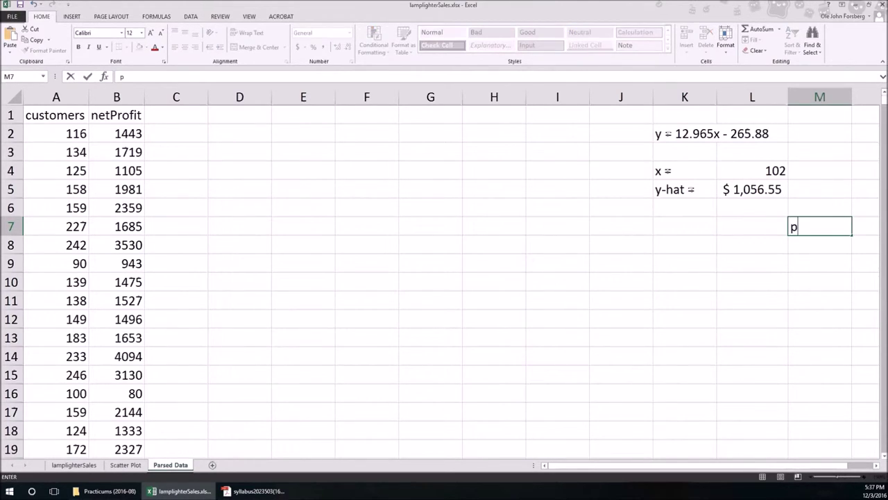
{"action": "type", "text": " 560"}
{"action": "key", "text": "Left"}
{"action": "key", "text": "Left"}
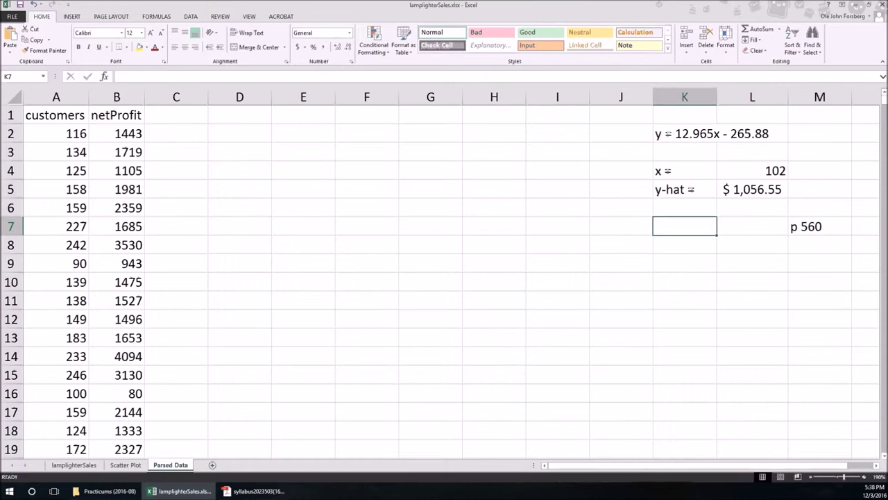
{"action": "type", "text": "n ="}
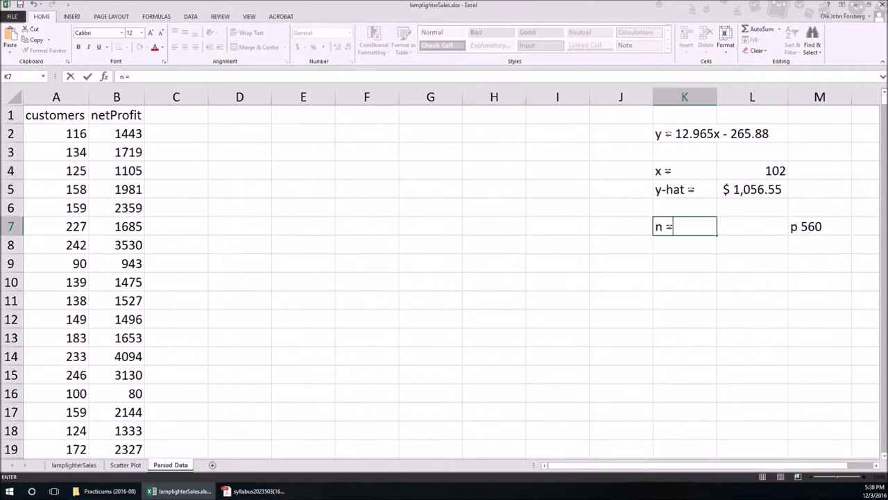
{"action": "key", "text": "Return"}
{"action": "type", "text": "df ="}
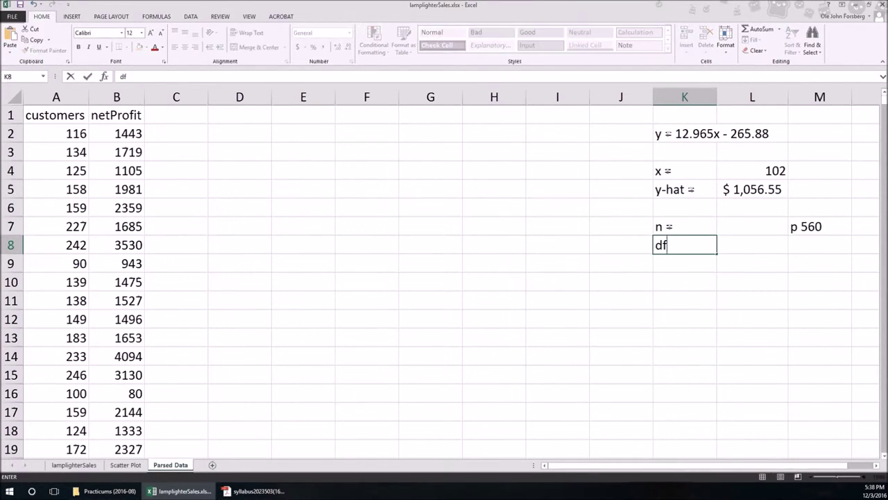
{"action": "key", "text": "Return"}
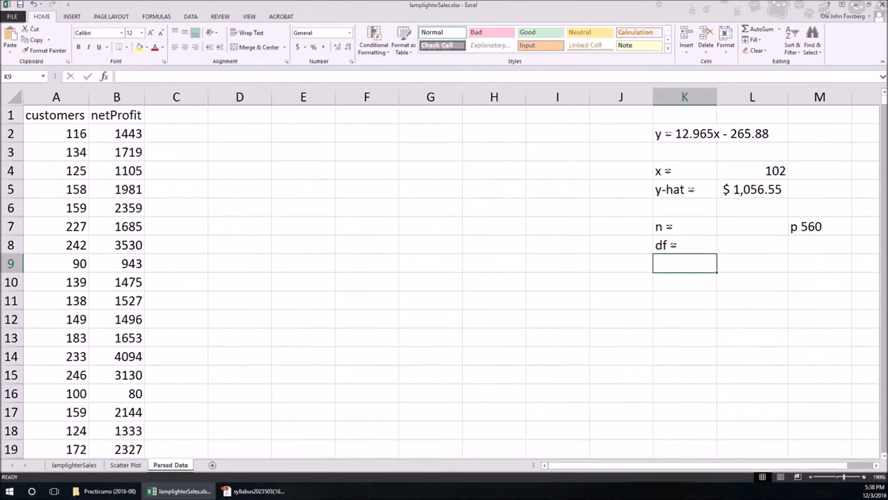
- Add the labels 't-value =', 'x-bar', 's' and 'SSxx' down column K
{"action": "left_click", "coordinate": [684, 281]}
{"action": "type", "text": "t-va;lu"}
{"action": "key", "text": "BackSpace"}
{"action": "key", "text": "BackSpace"}
{"action": "key", "text": "BackSpace"}
{"action": "type", "text": "lue ="}
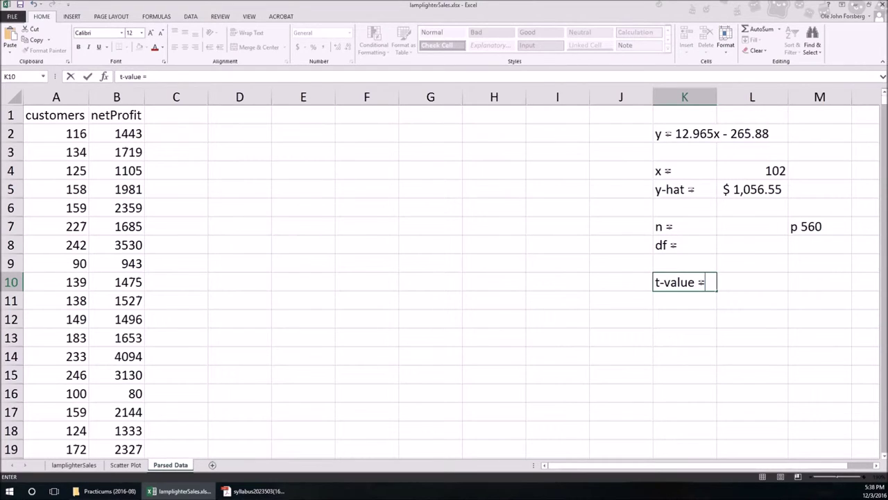
{"action": "key", "text": "Return"}
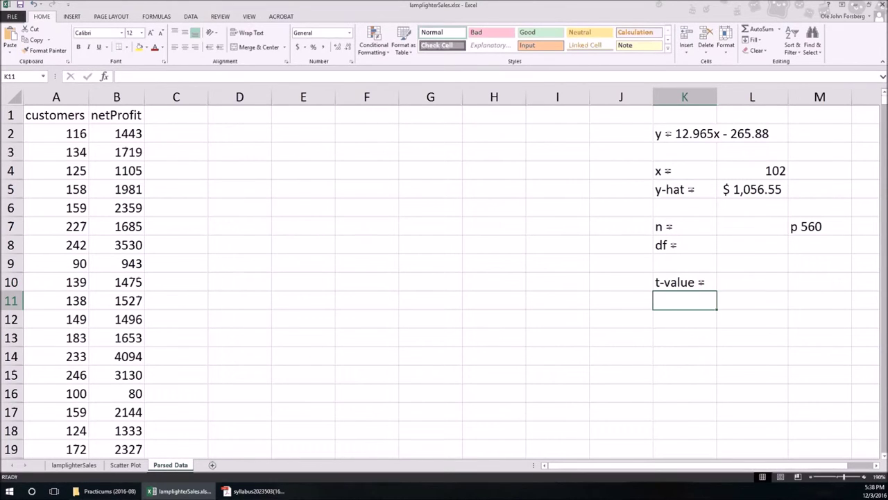
{"action": "key", "text": "Return"}
{"action": "type", "text": "x-bar"}
{"action": "key", "text": "Return"}
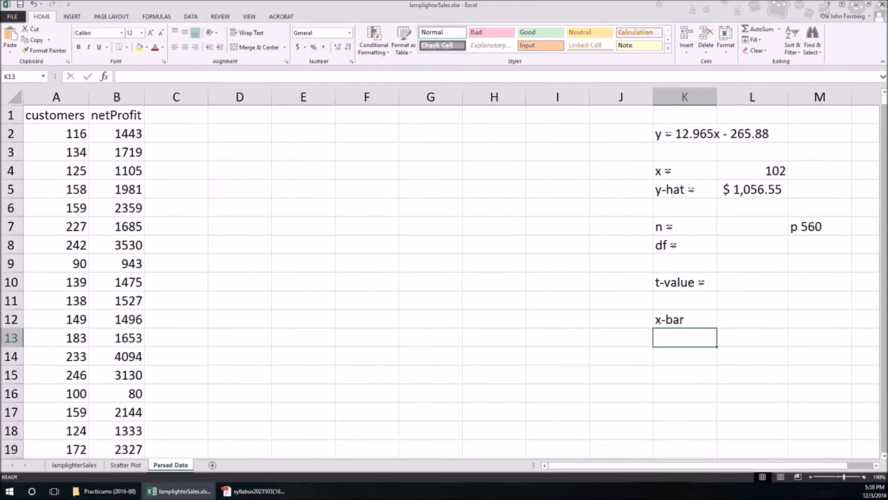
{"action": "type", "text": "s"}
{"action": "key", "text": "Return"}
{"action": "type", "text": "SSxx"}
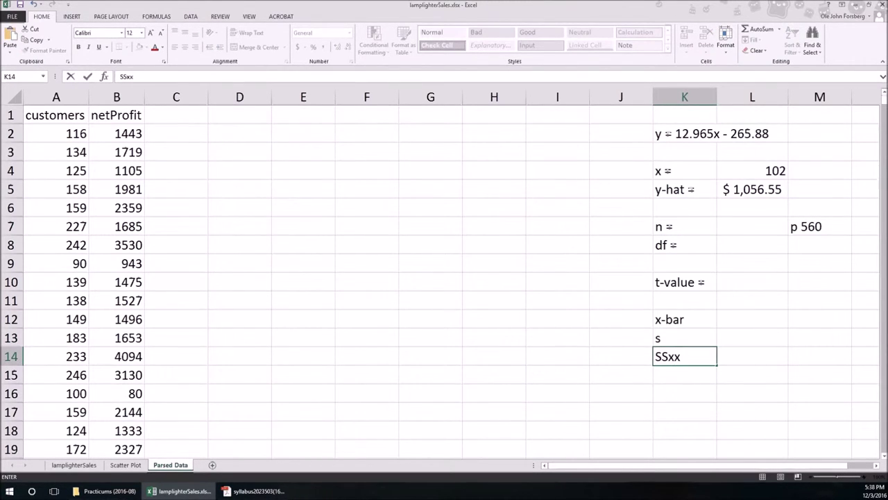
{"action": "key", "text": "Return"}
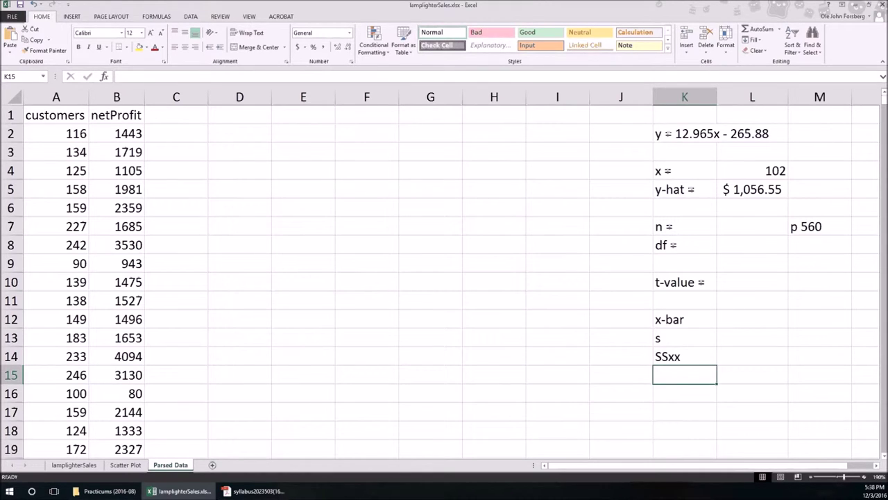
- Compute n with =COUNT(A:A) giving 700 and df with =L7-2 giving 698
{"action": "left_click", "coordinate": [743, 228]}
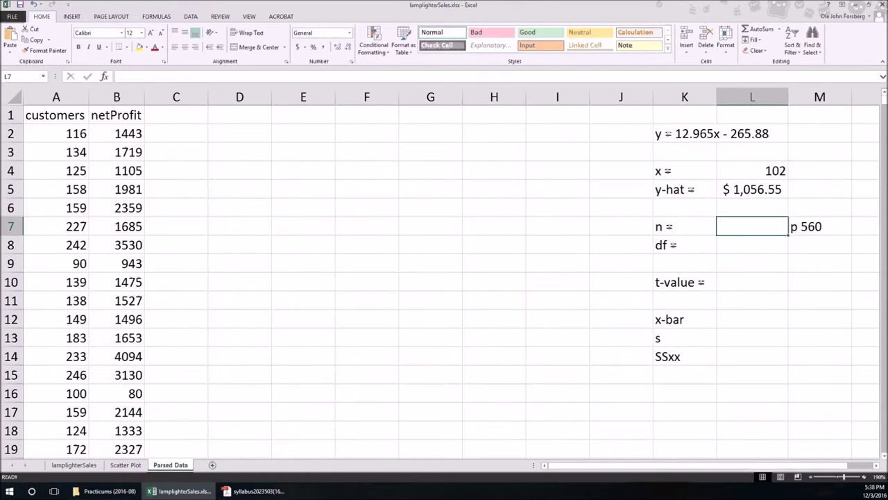
{"action": "type", "text": "=COUNT(A:A)"}
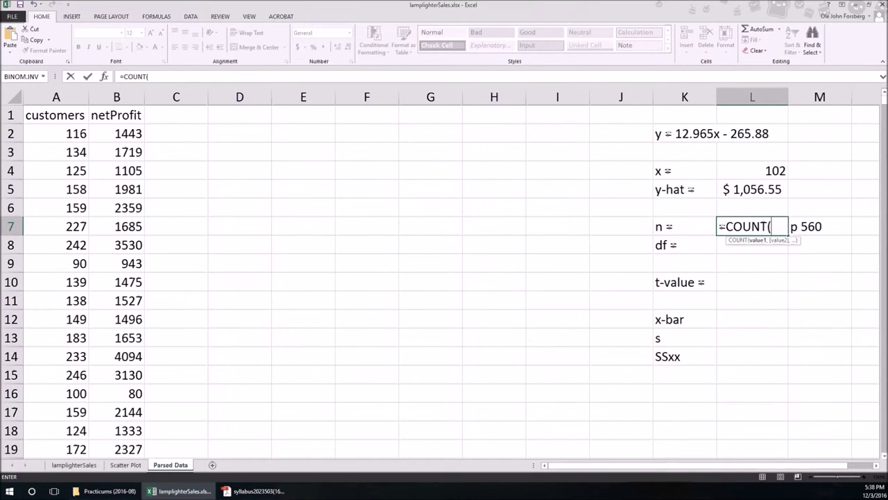
{"action": "key", "text": "Return"}
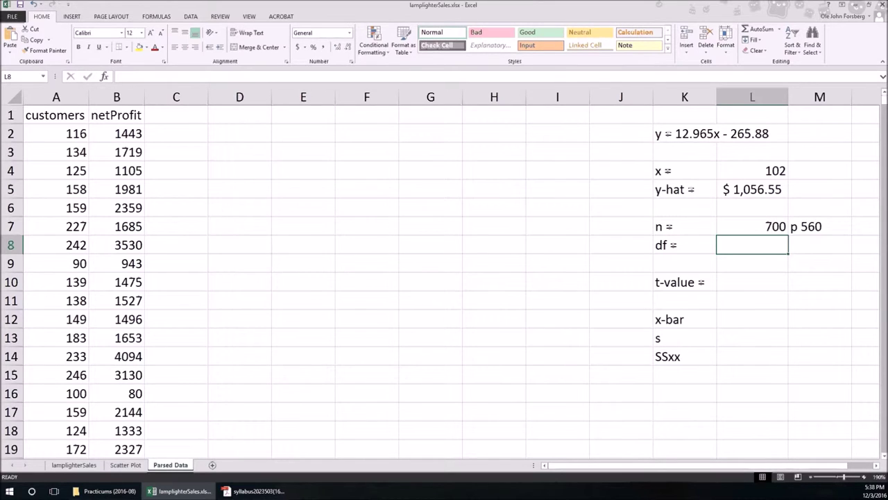
{"action": "type", "text": "="}
{"action": "key", "text": "Up"}
{"action": "type", "text": "-2"}
{"action": "key", "text": "Return"}
{"action": "key", "text": "Return"}
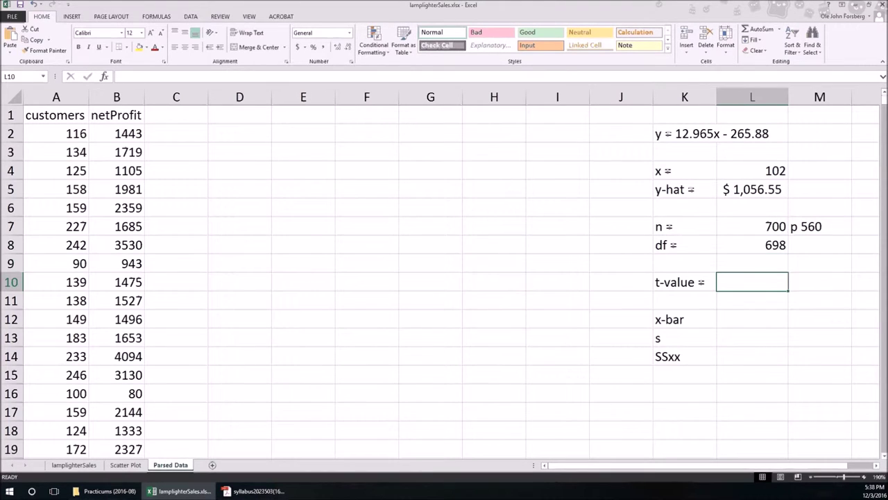
- Compute the t-value in L10 with =T.INV.2T(0.05,L8), giving 1.9633685
{"action": "type", "text": "=T"}
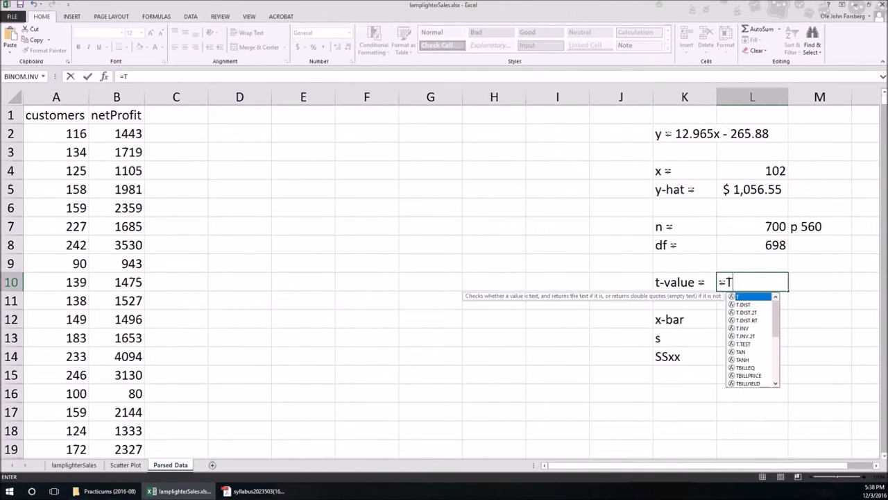
{"action": "type", "text": ".IN"}
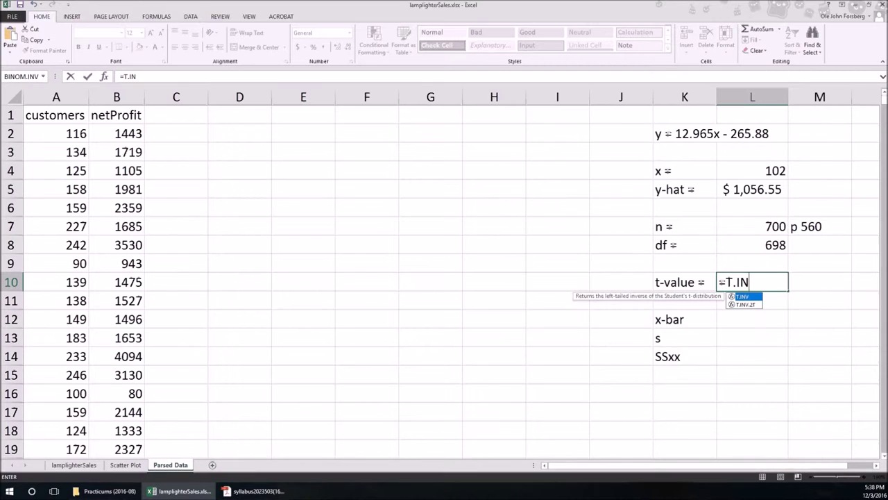
{"action": "type", "text": "V.2"}
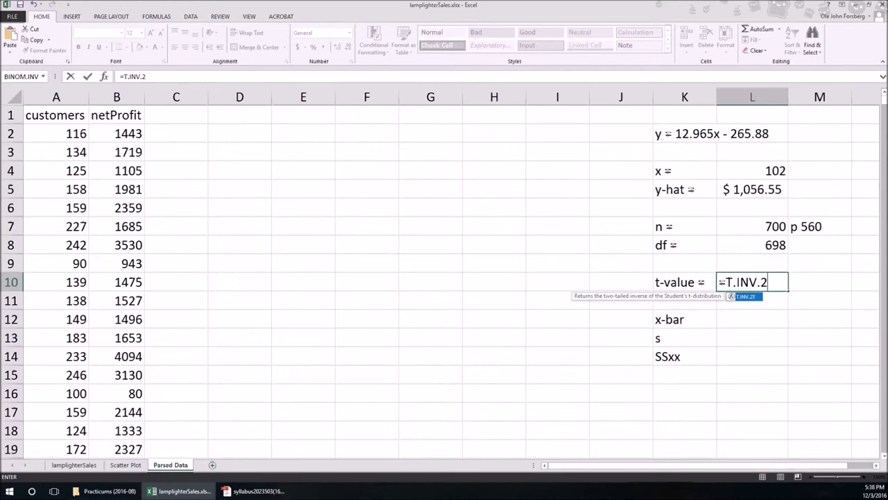
{"action": "type", "text": "T(0.05"}
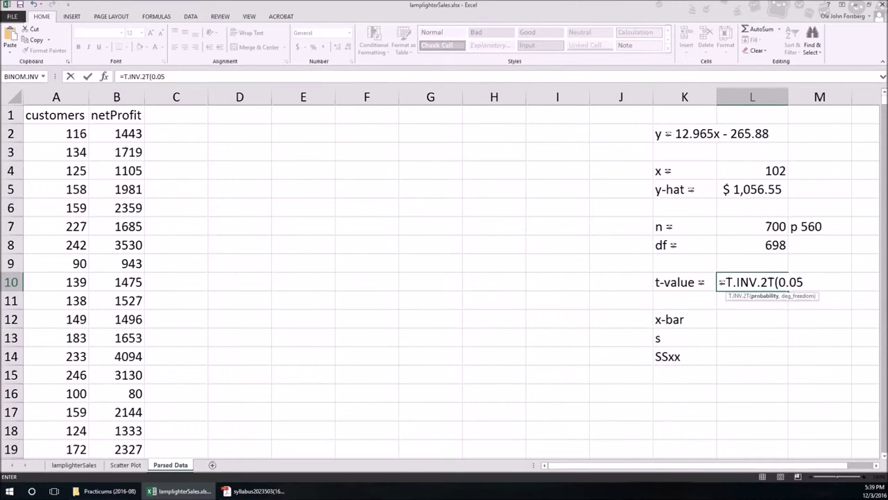
{"action": "type", "text": ","}
{"action": "left_click", "coordinate": [756, 245]}
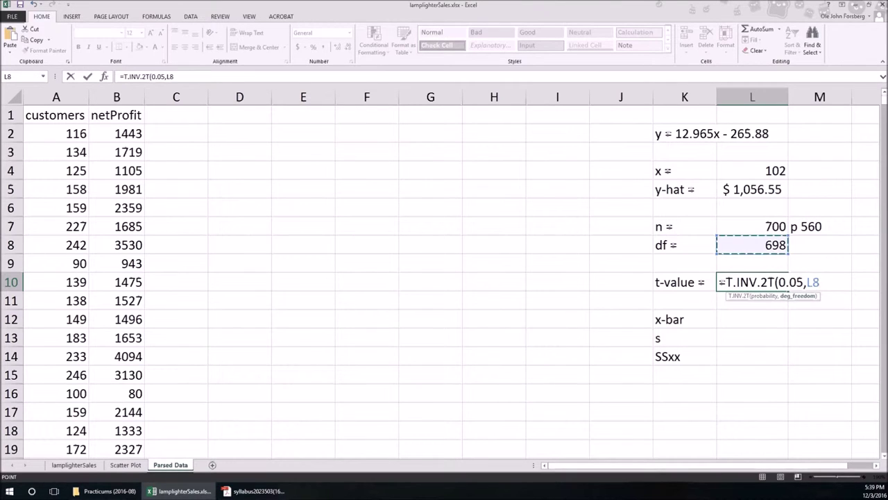
{"action": "key", "text": "Return"}
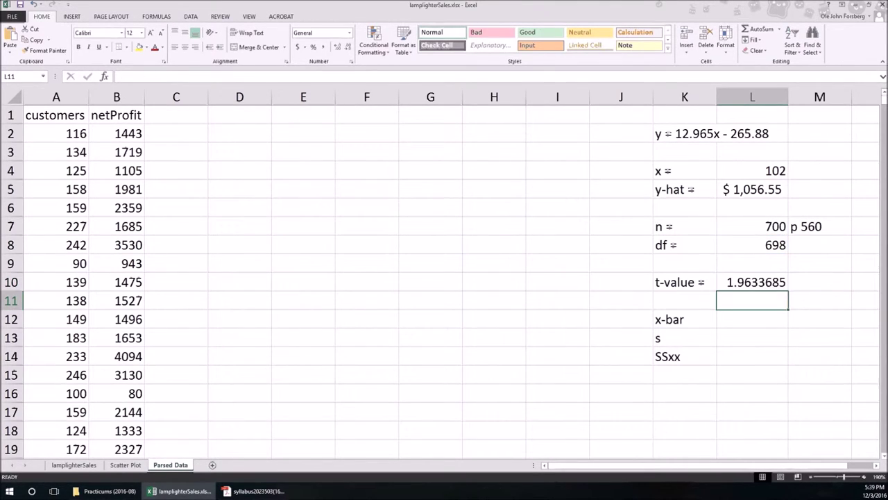
{"action": "left_click", "coordinate": [752, 282]}
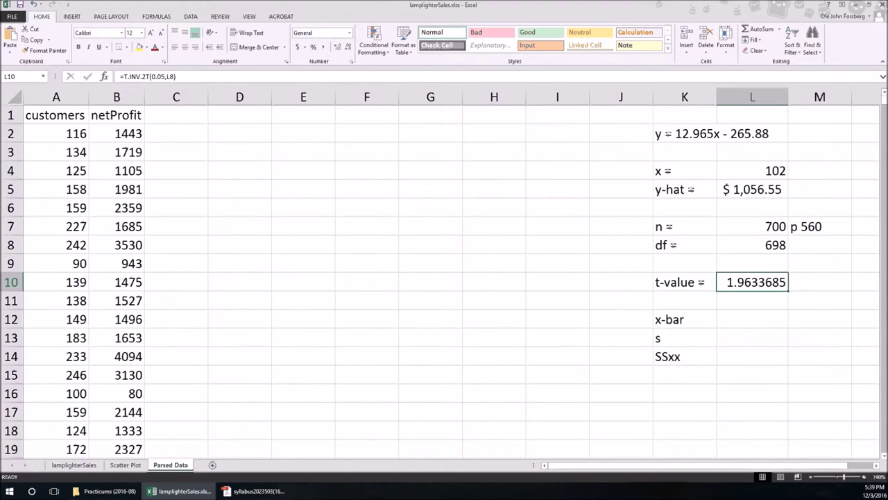
{"action": "left_click", "coordinate": [752, 320]}
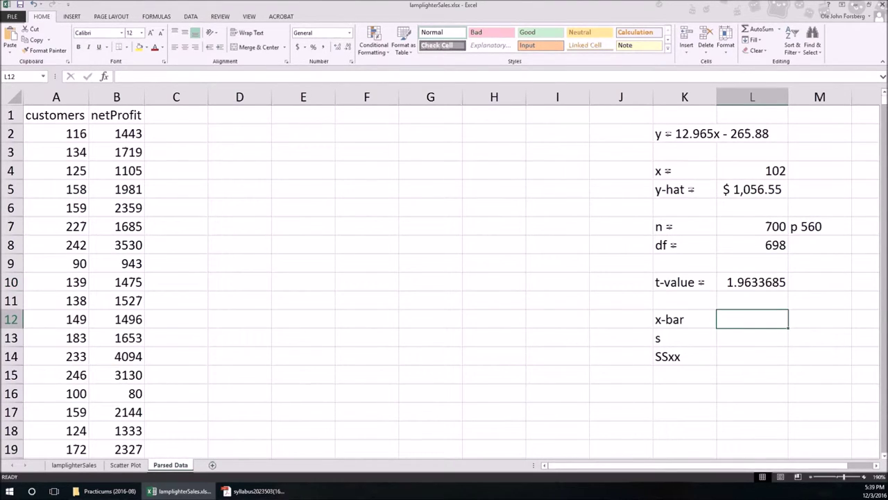
- Compute x-bar in L12 with =AVERAGE(A:A), giving 168.49
{"action": "type", "text": "="}
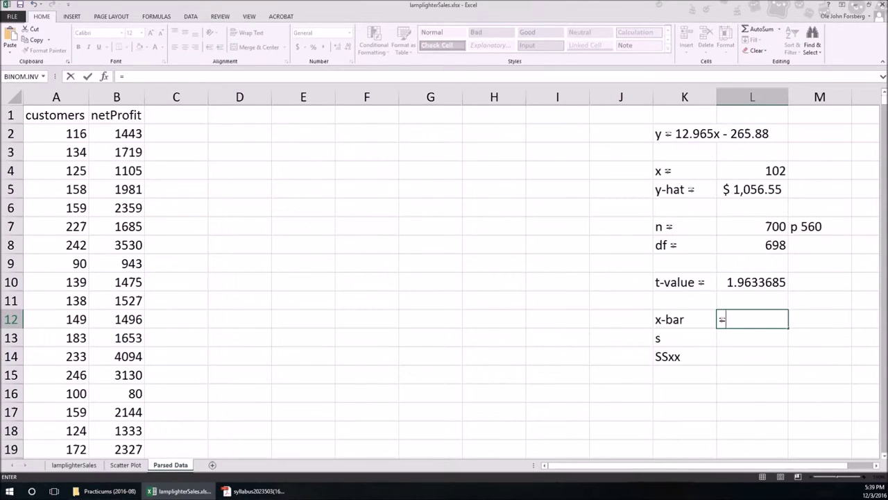
{"action": "type", "text": "AVERAGE("}
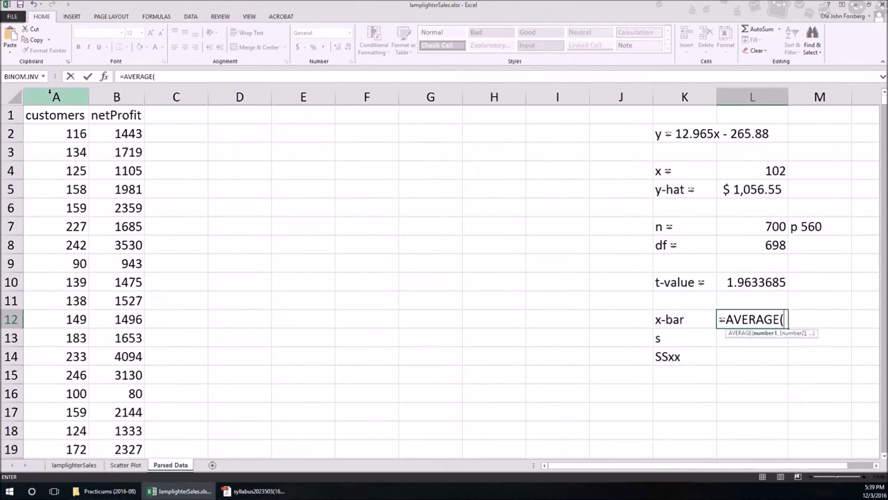
{"action": "left_click", "coordinate": [56, 97]}
{"action": "key", "text": "Return"}
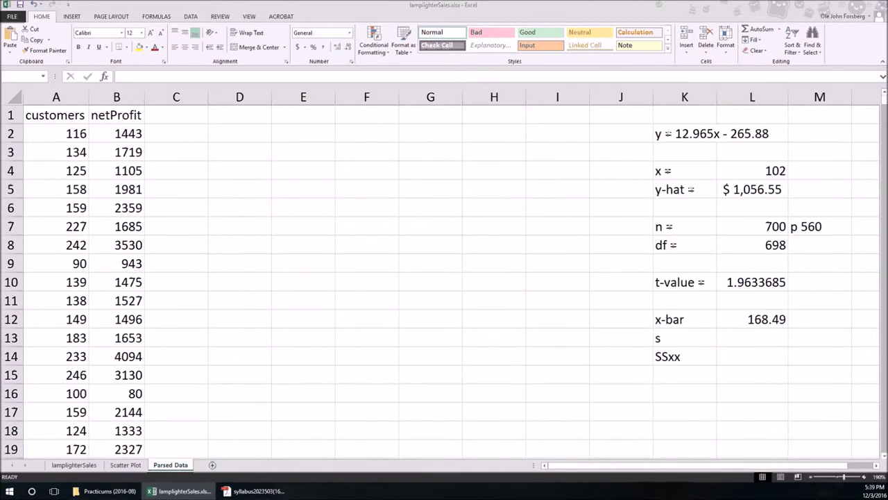
- Add the page note 'p550' beside the s label in M13
{"action": "left_click", "coordinate": [809, 340]}
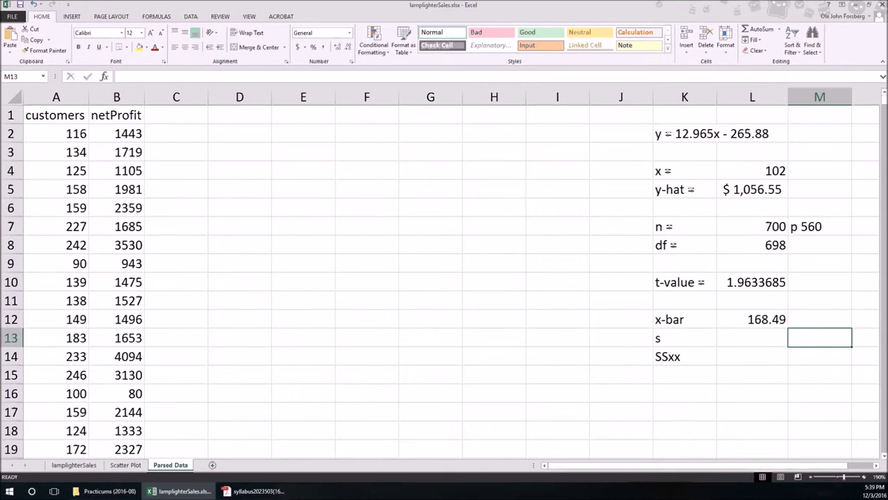
{"action": "type", "text": "p550"}
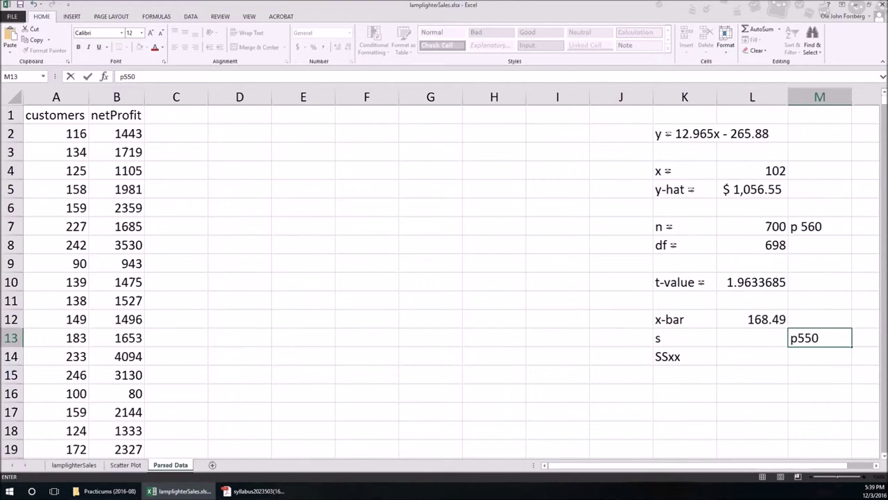
{"action": "key", "text": "ctrl+Return"}
{"action": "key", "text": "Return"}
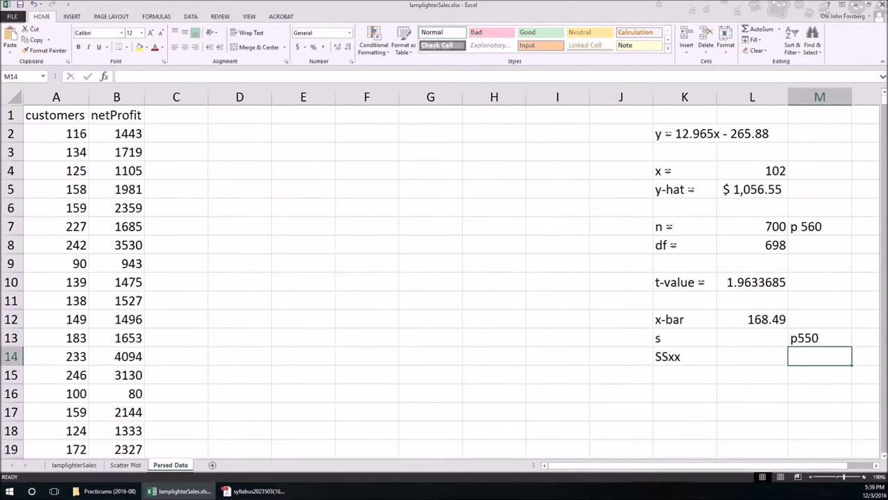
{"action": "key", "text": "Down"}
{"action": "key", "text": "Left"}
{"action": "key", "text": "Left"}
- Add an 'SSE' label in K15 and the page note 'p 536' beside SSxx in M14
{"action": "type", "text": "SSE"}
{"action": "key", "text": "Return"}
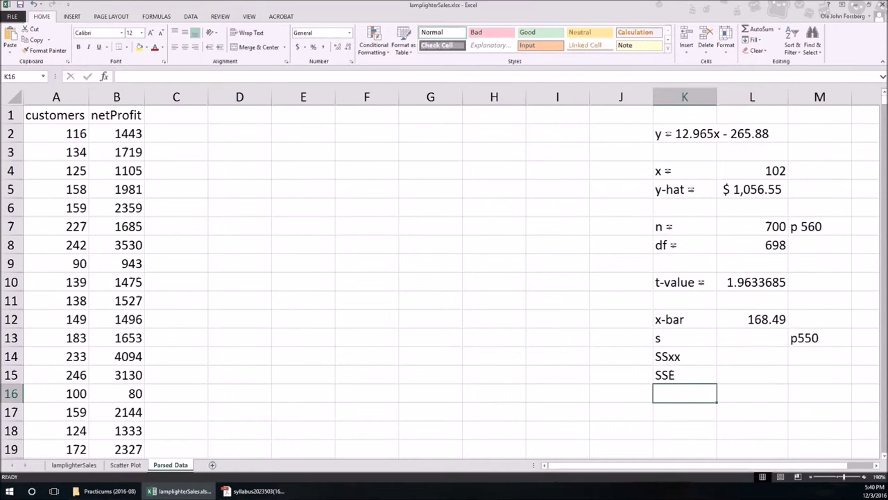
{"action": "key", "text": "Right"}
{"action": "key", "text": "Up"}
{"action": "key", "text": "Up"}
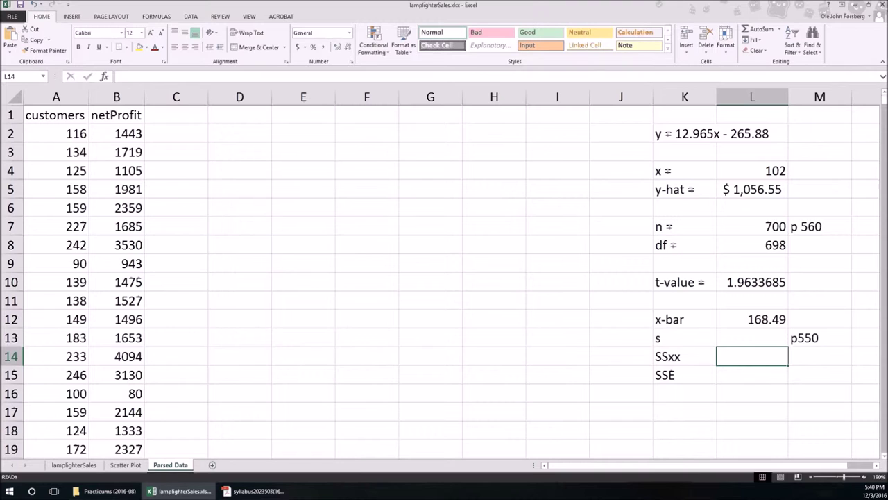
{"action": "key", "text": "Right"}
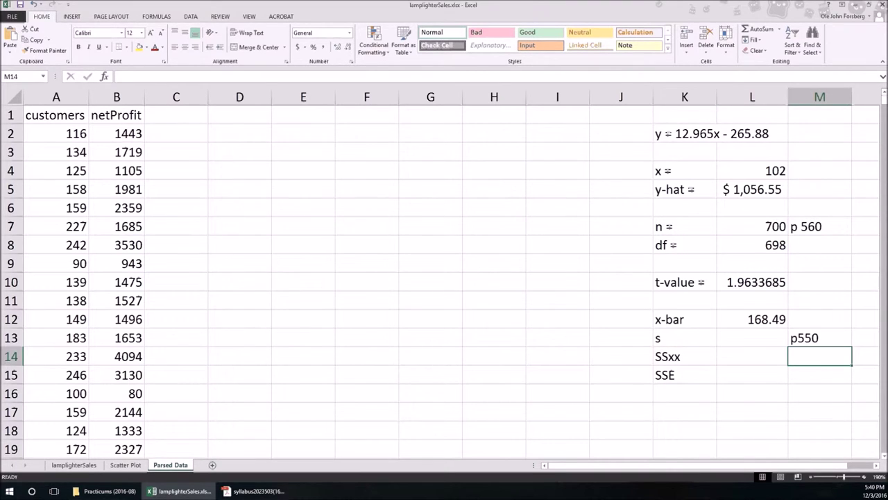
{"action": "type", "text": "p 536"}
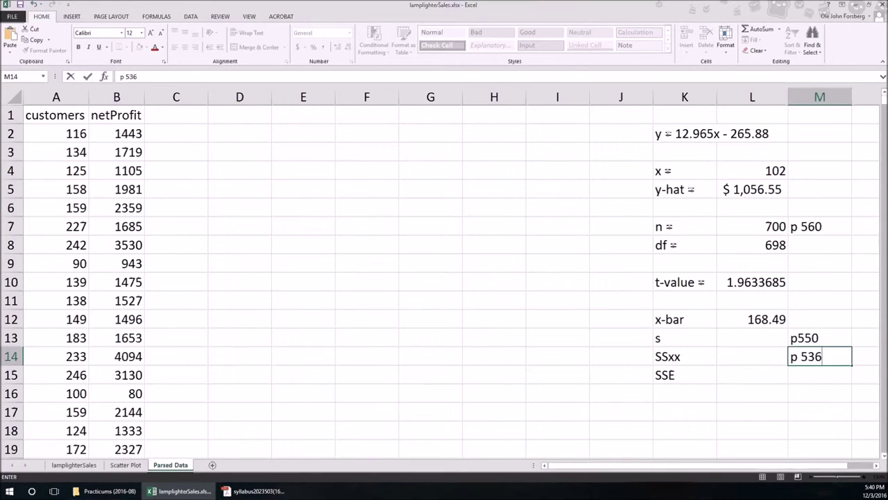
{"action": "key", "text": "Return"}
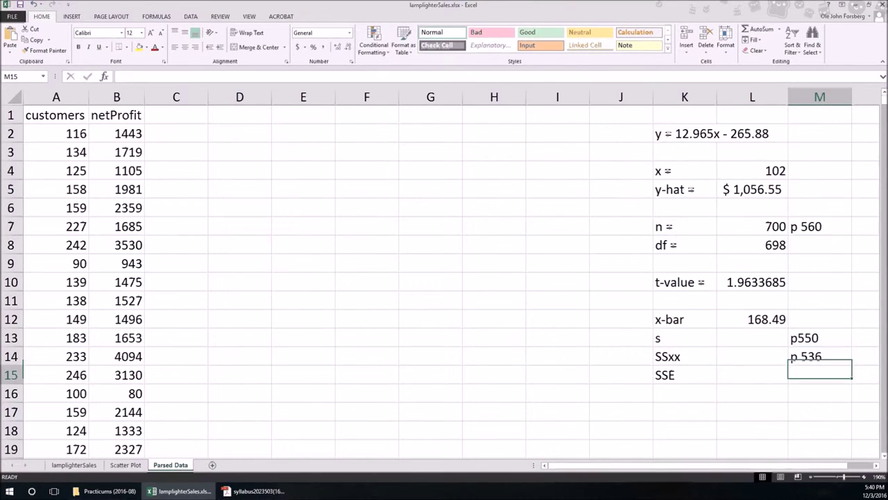